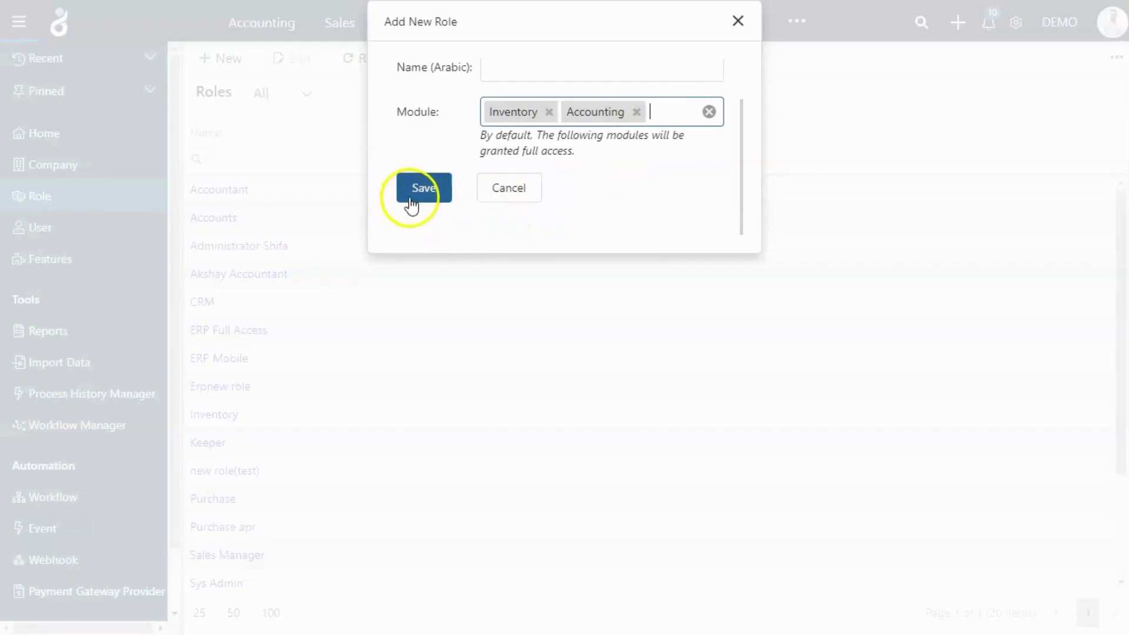
- Save the new role with the Inventory and Accounting modules, and review its company and warehouse choices
left_click(417, 189)
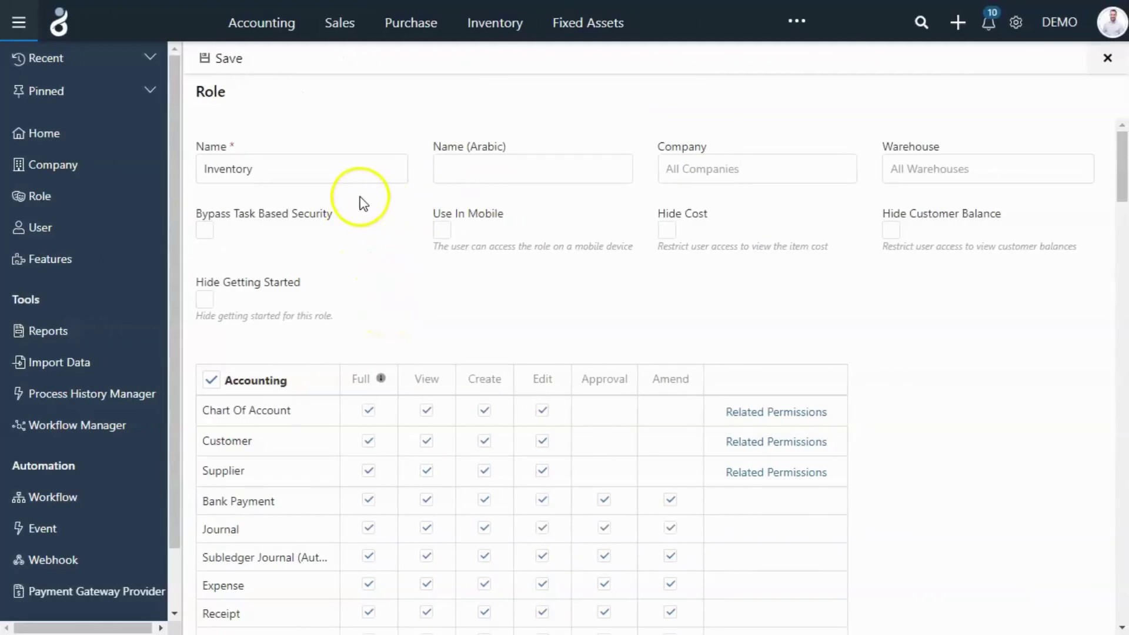
left_click(739, 168)
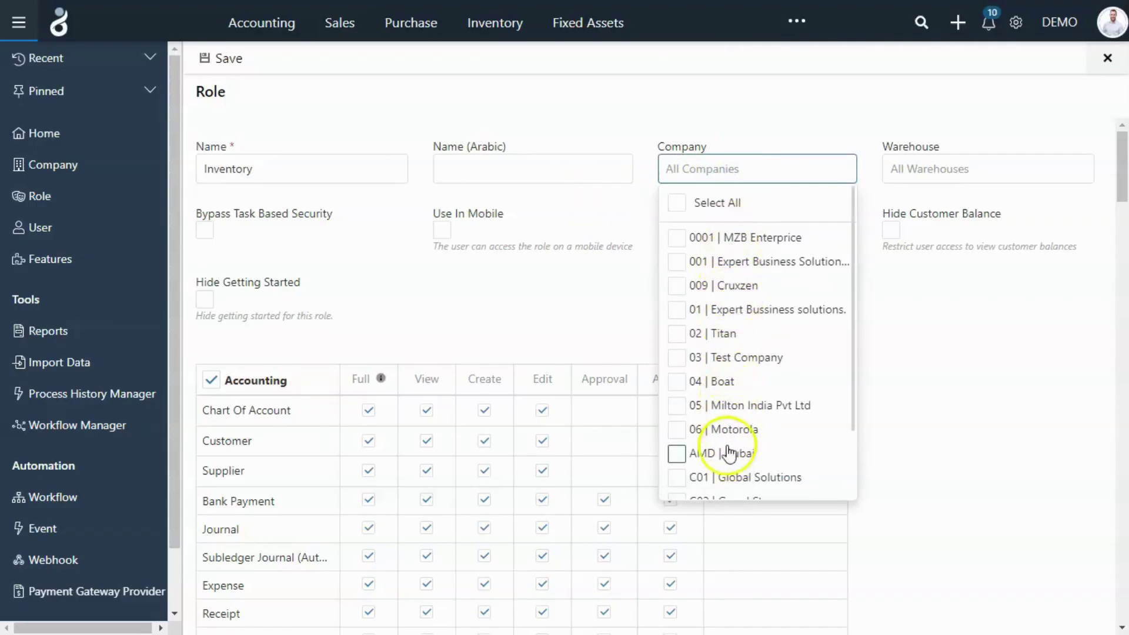
left_click(899, 168)
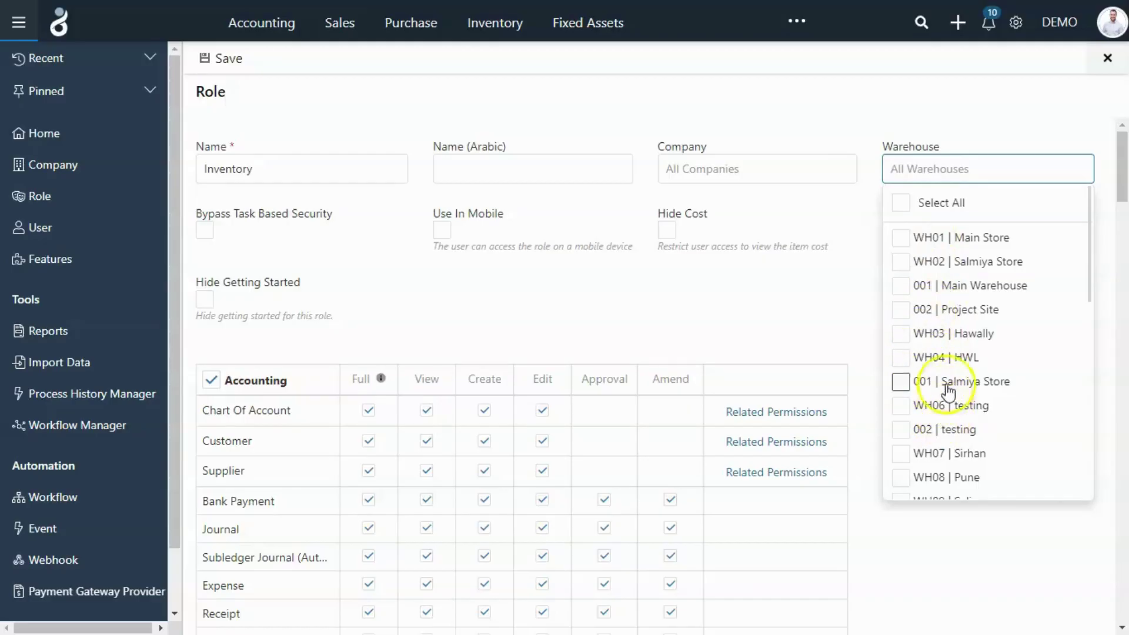
left_click(265, 242)
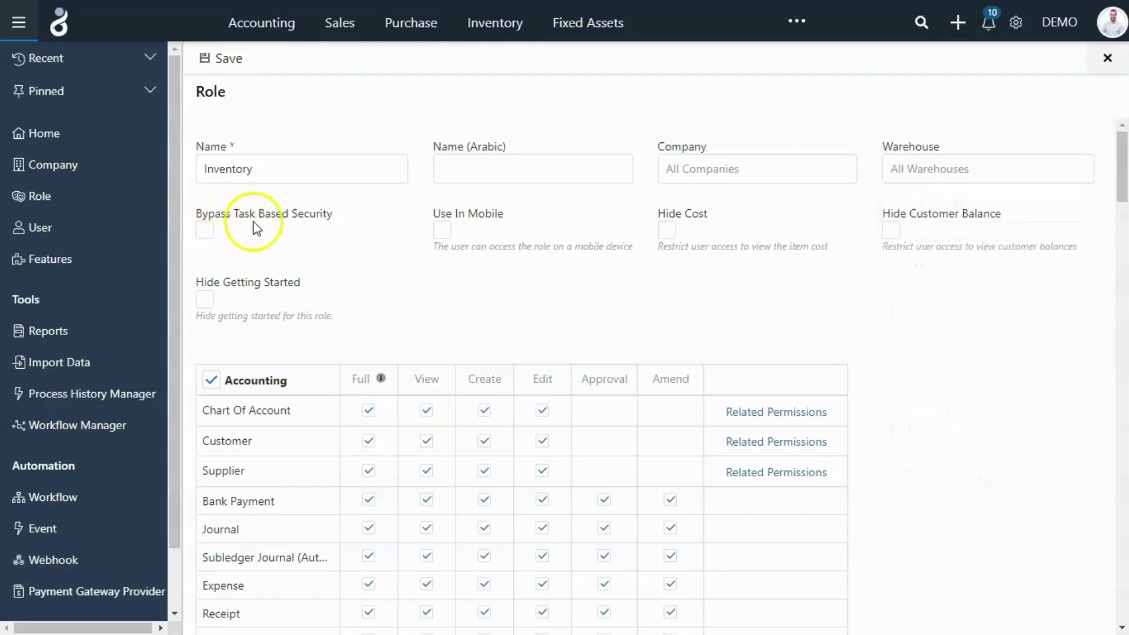
- Try the role's Bypass Task Based Security, Use In Mobile, Hide Cost, Hide Customer Balance and Hide Getting Started options
left_click(207, 231)
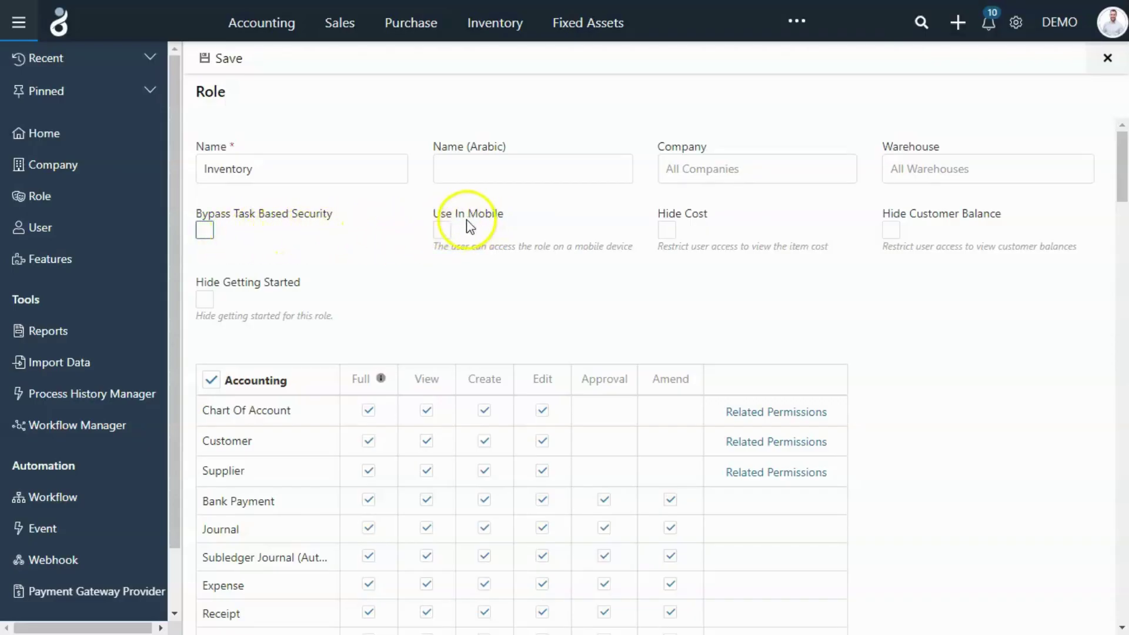
left_click(443, 230)
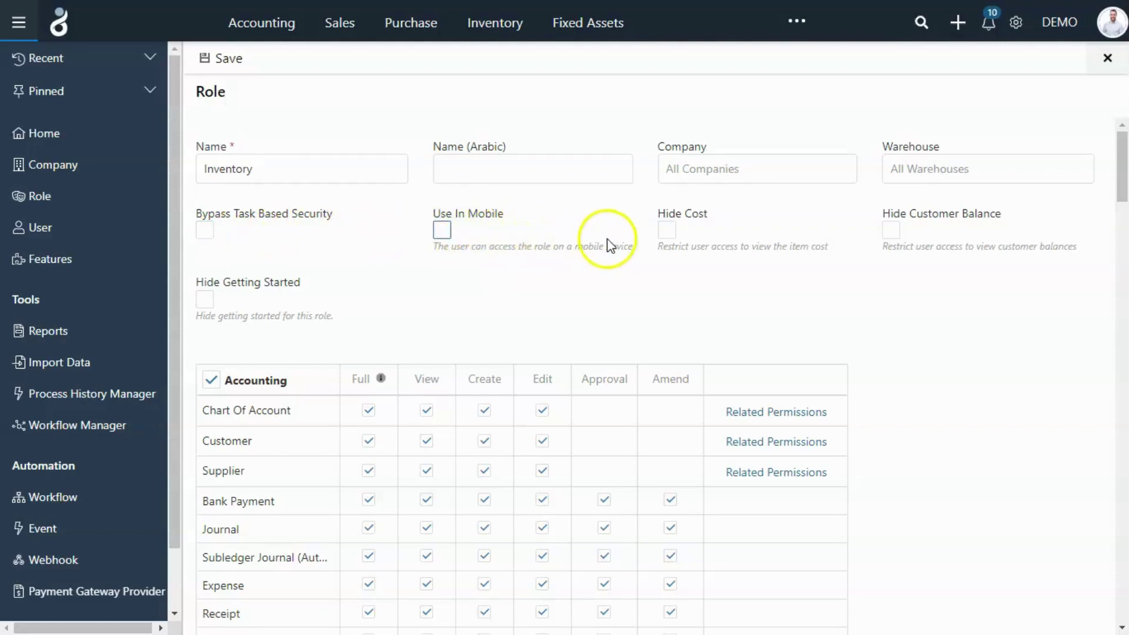
left_click(682, 222)
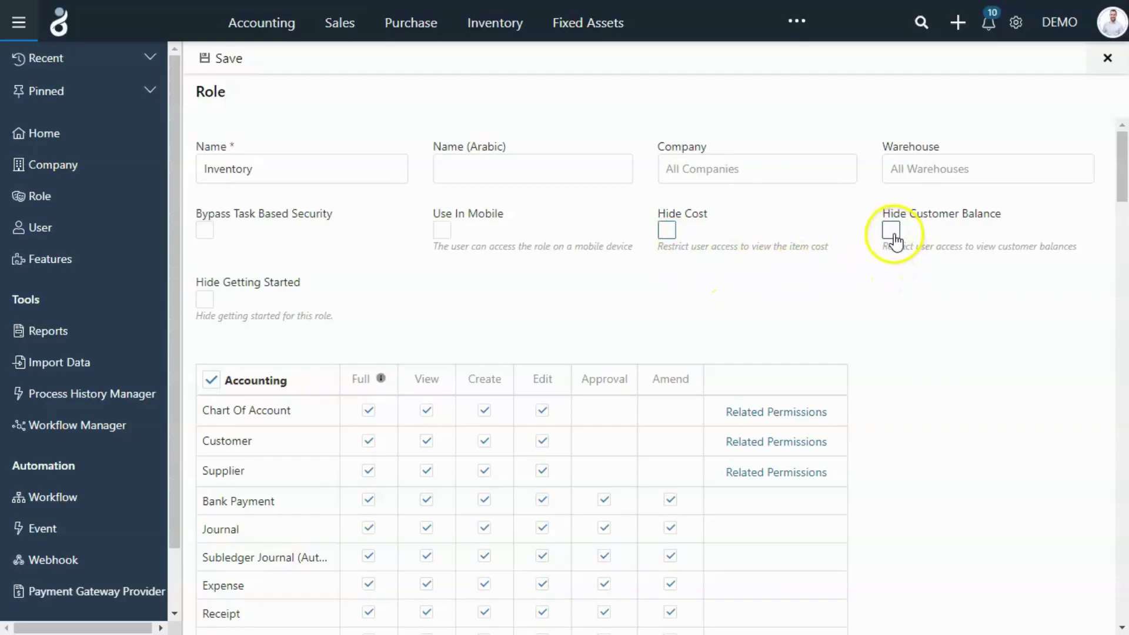
left_click(891, 231)
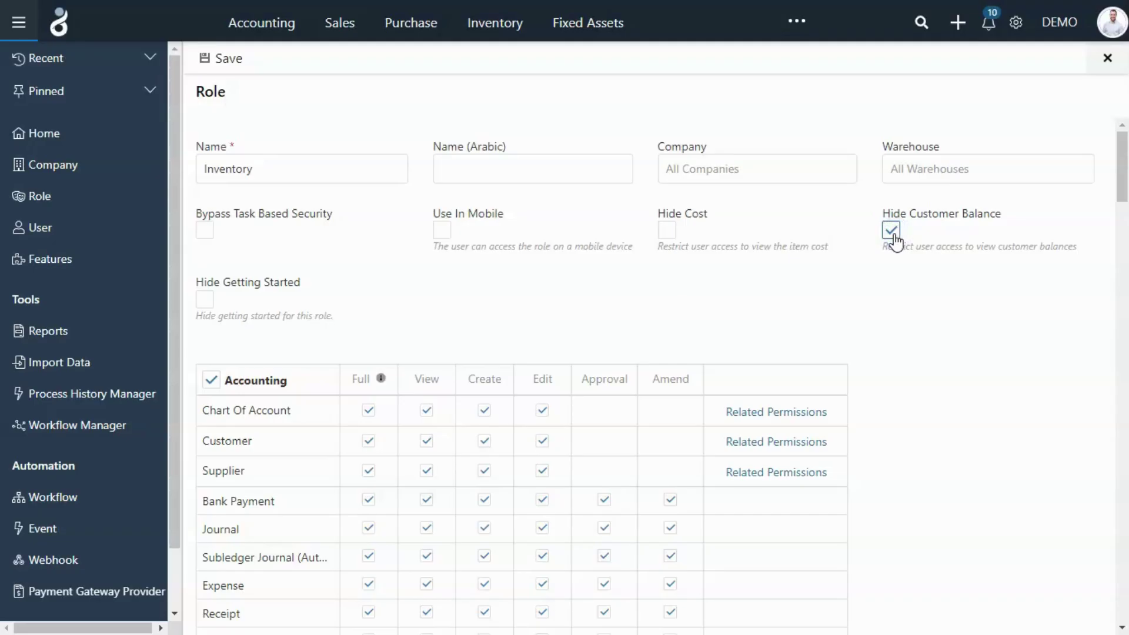
left_click(914, 225)
left_click(891, 231)
left_click(891, 231)
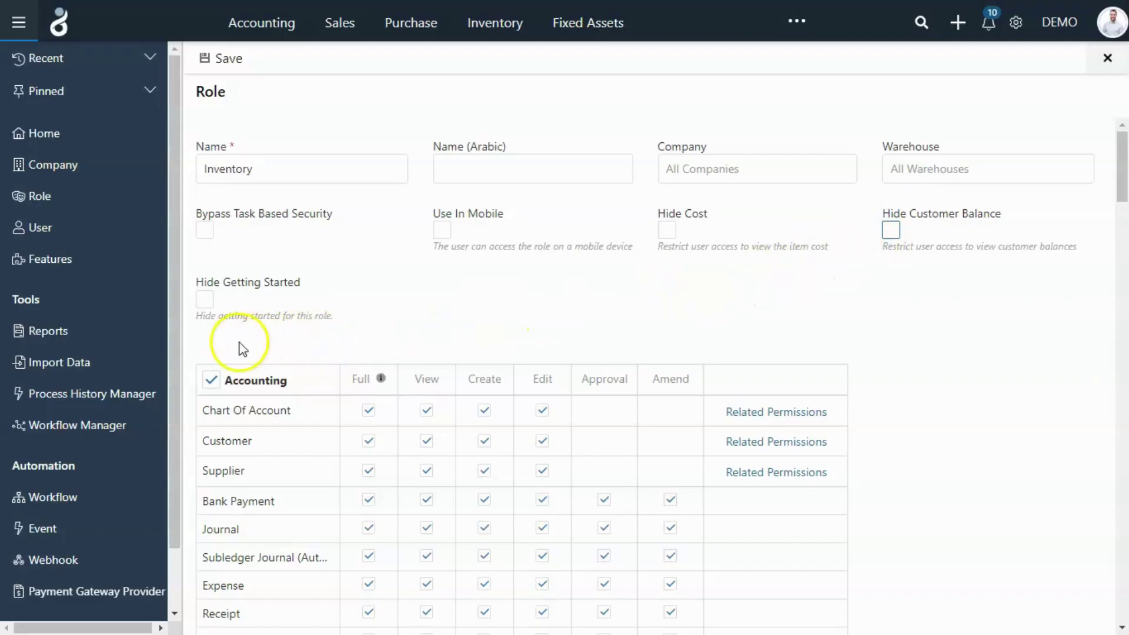
left_click(206, 302)
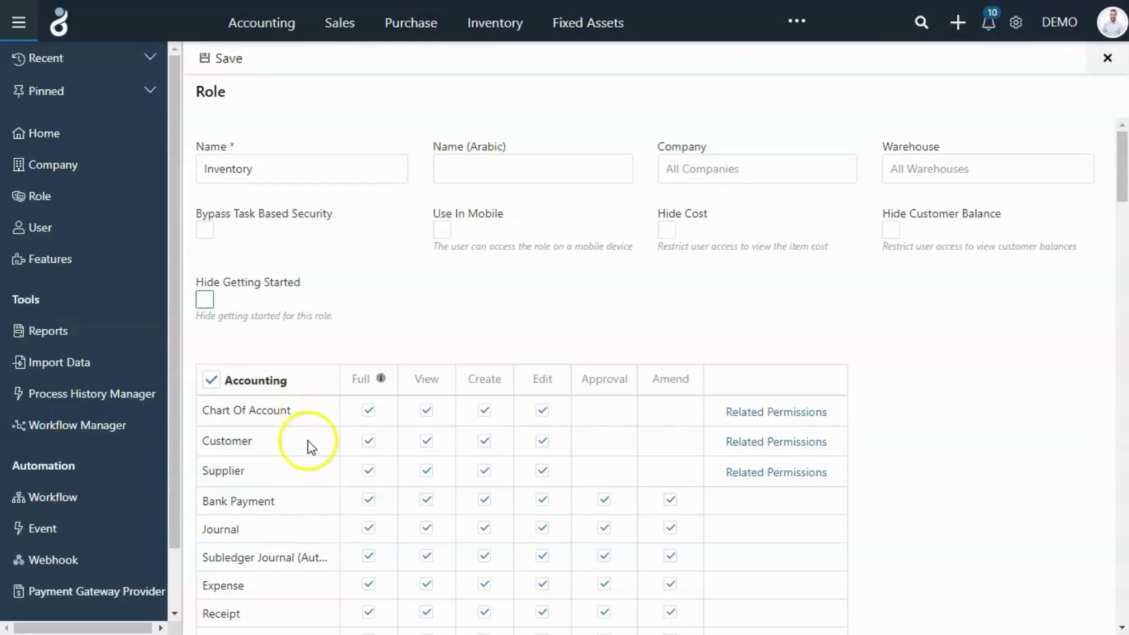
- In the Accounting permissions, remove Edit for Customer and Create for Journal and Bank Payment, and view Customer's related permissions
scroll(318, 421, "down", 10)
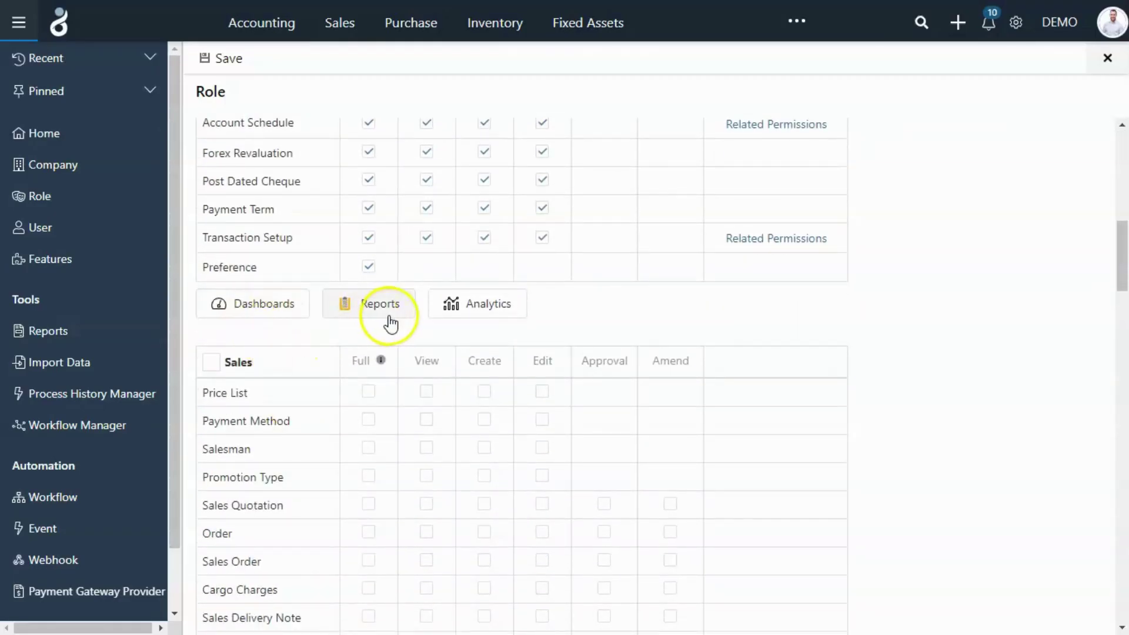
scroll(554, 315, "up", 7)
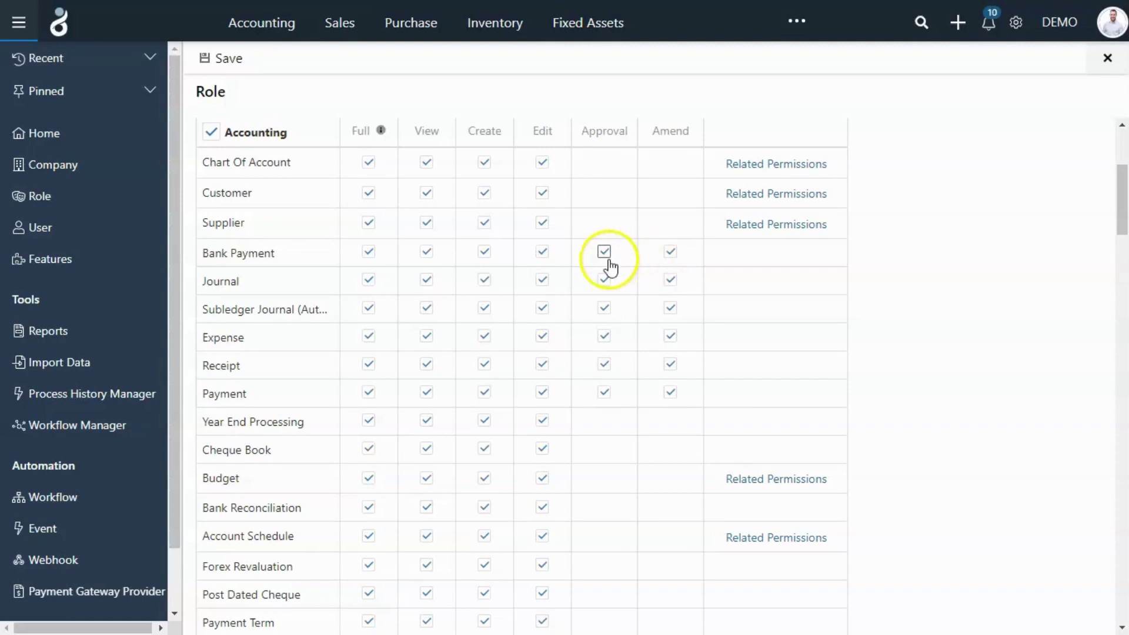
left_click(543, 195)
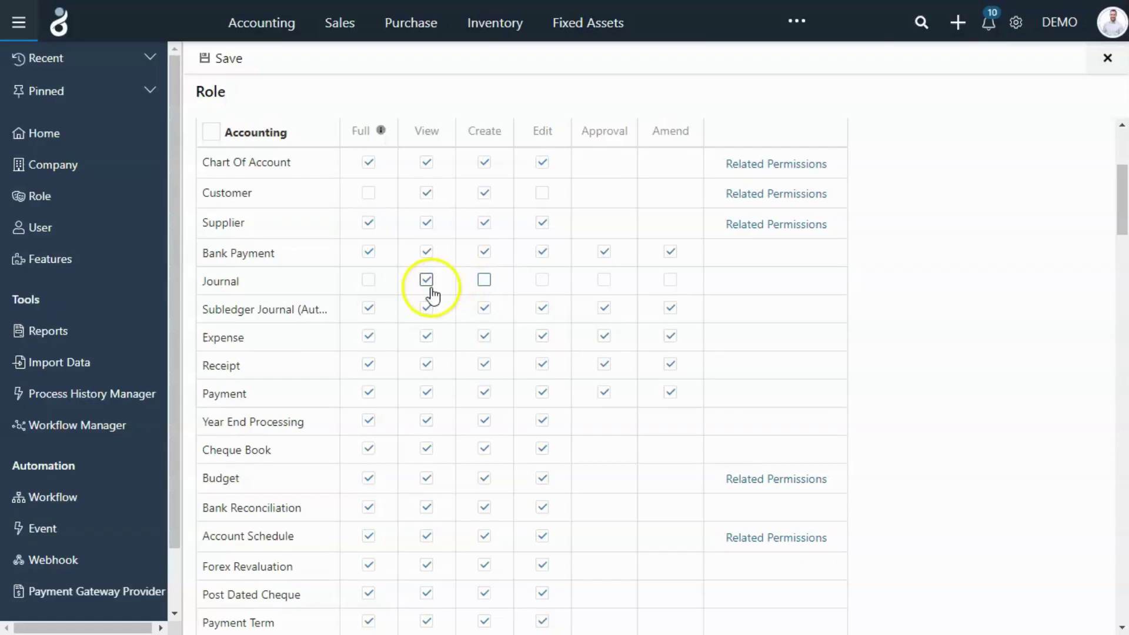
left_click(484, 252)
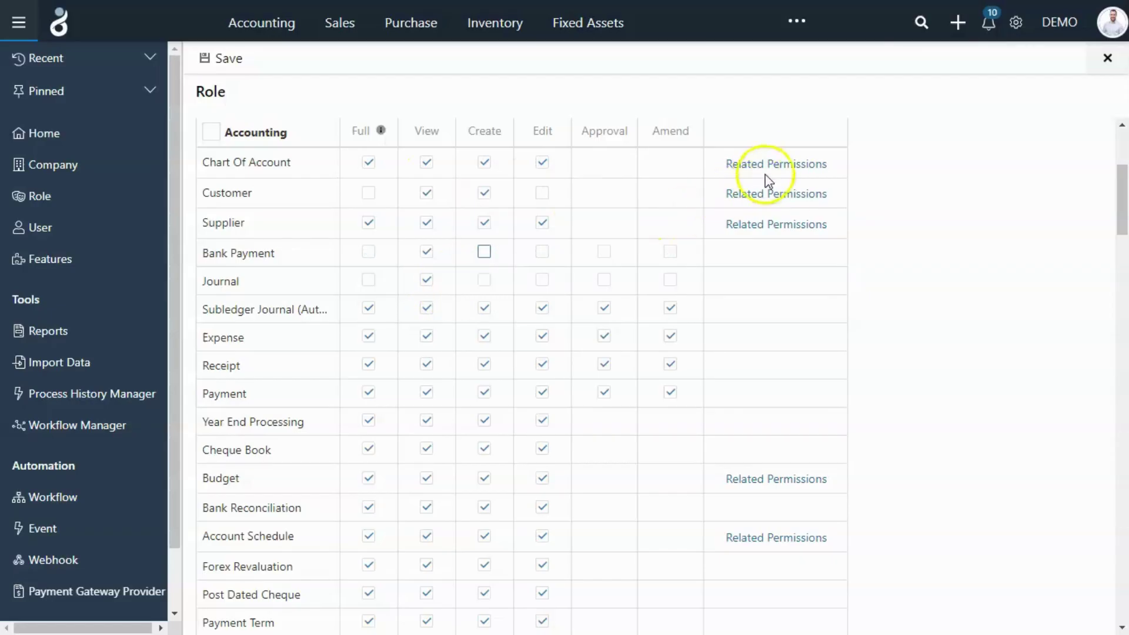
left_click(774, 206)
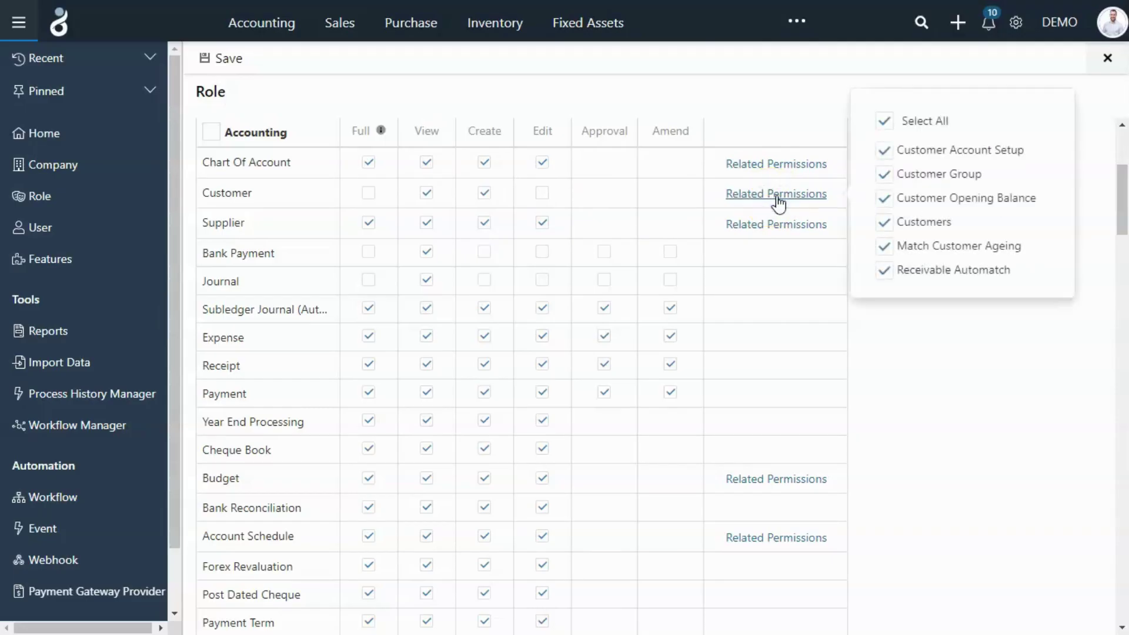
- Grant the role all Accounting reports except the first bank statement report, and save the role
scroll(667, 232, "down", 7)
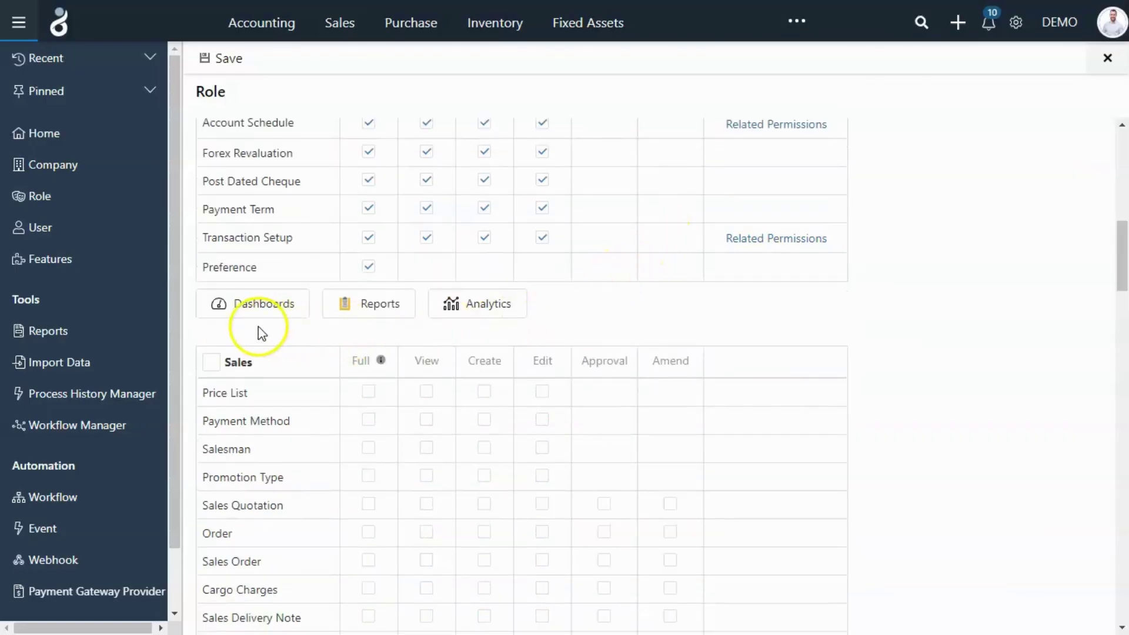
left_click(383, 310)
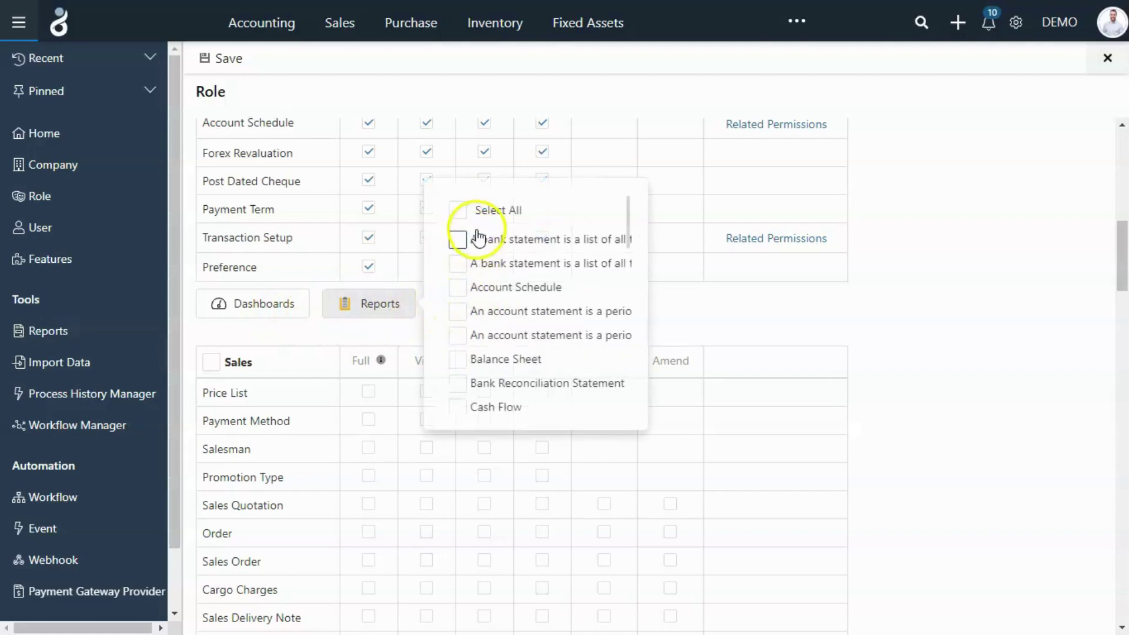
scroll(479, 277, "down", 5)
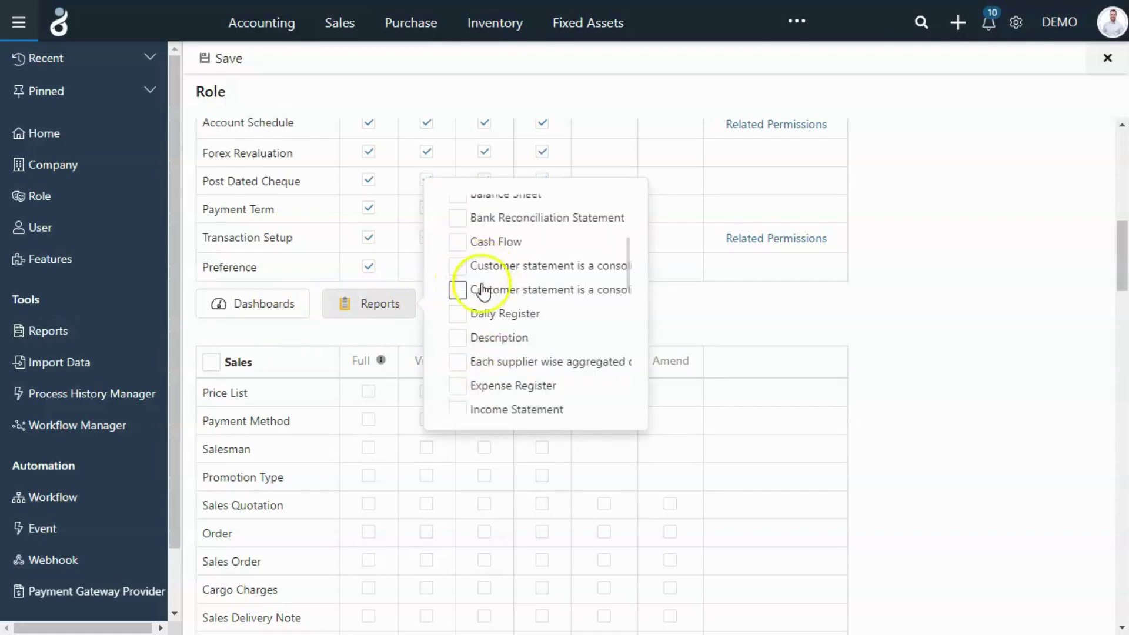
scroll(488, 355, "up", 5)
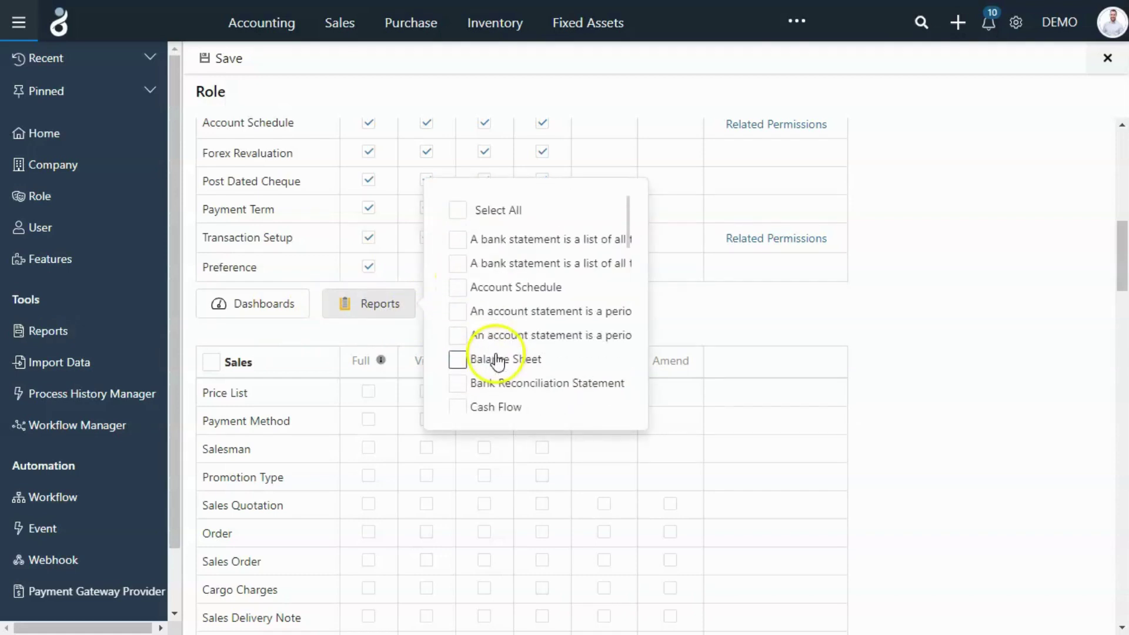
left_click(460, 239)
left_click(458, 211)
left_click(459, 240)
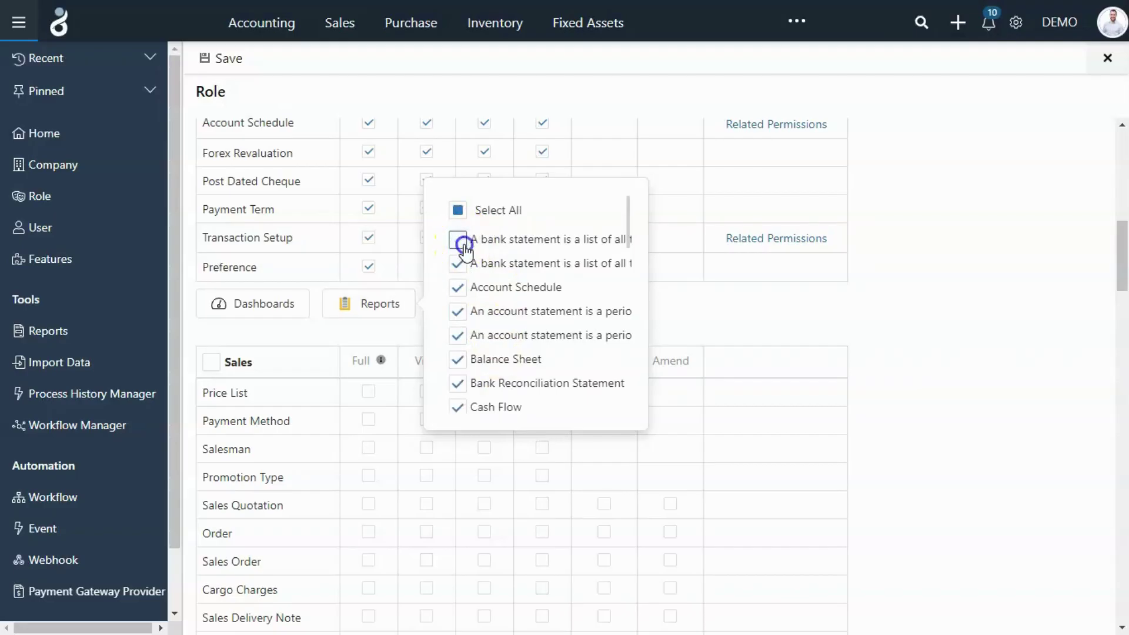
left_click(222, 112)
left_click(217, 62)
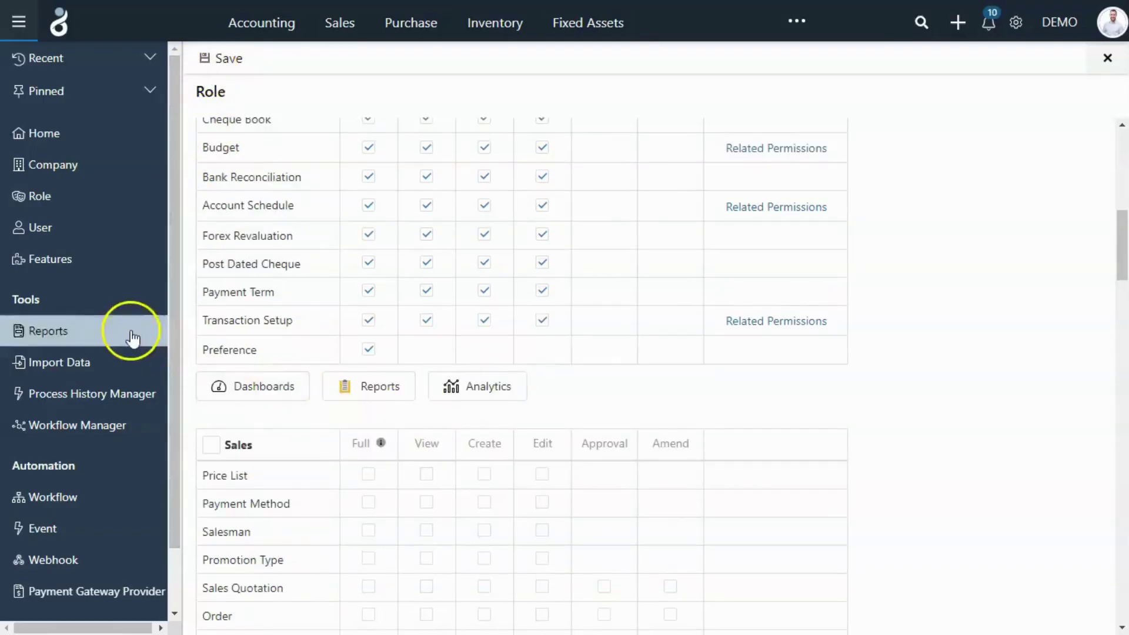
- Start a new user, entering an e-mail address as username and the account password, and assign the Inventory role
left_click(61, 234)
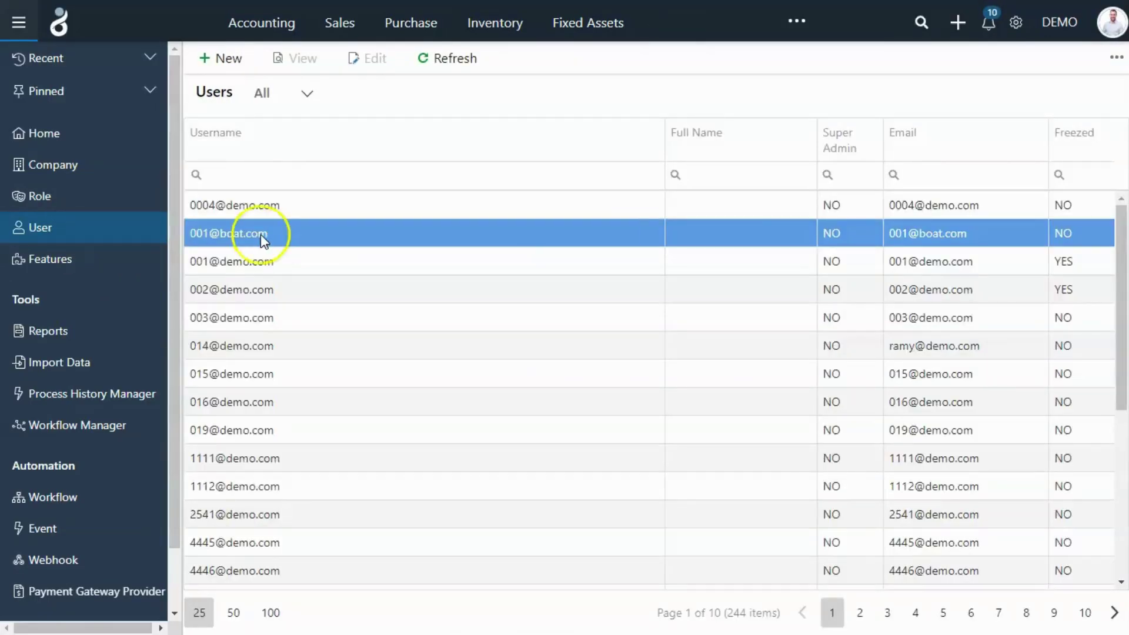
left_click(207, 63)
left_click(140, 157)
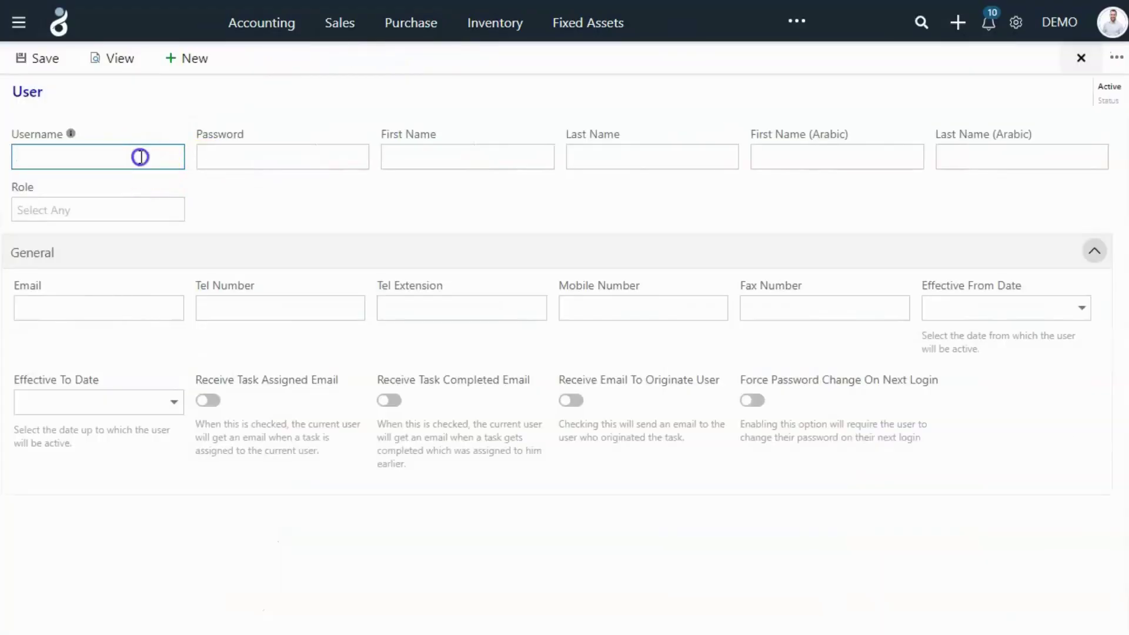
type("Someone@example.com")
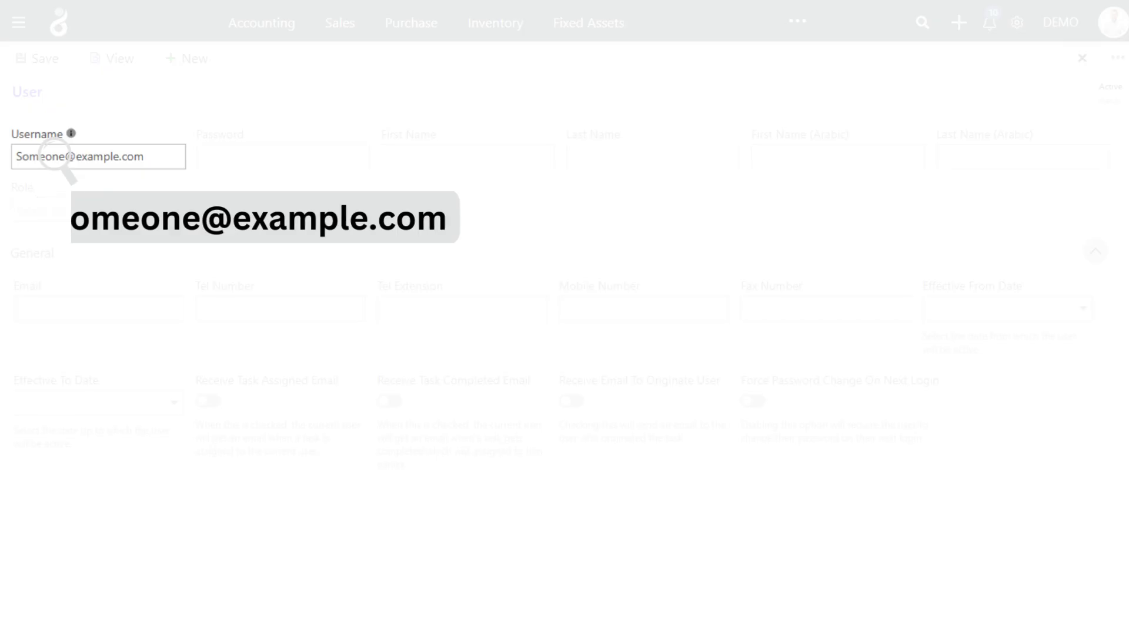
left_click(90, 211)
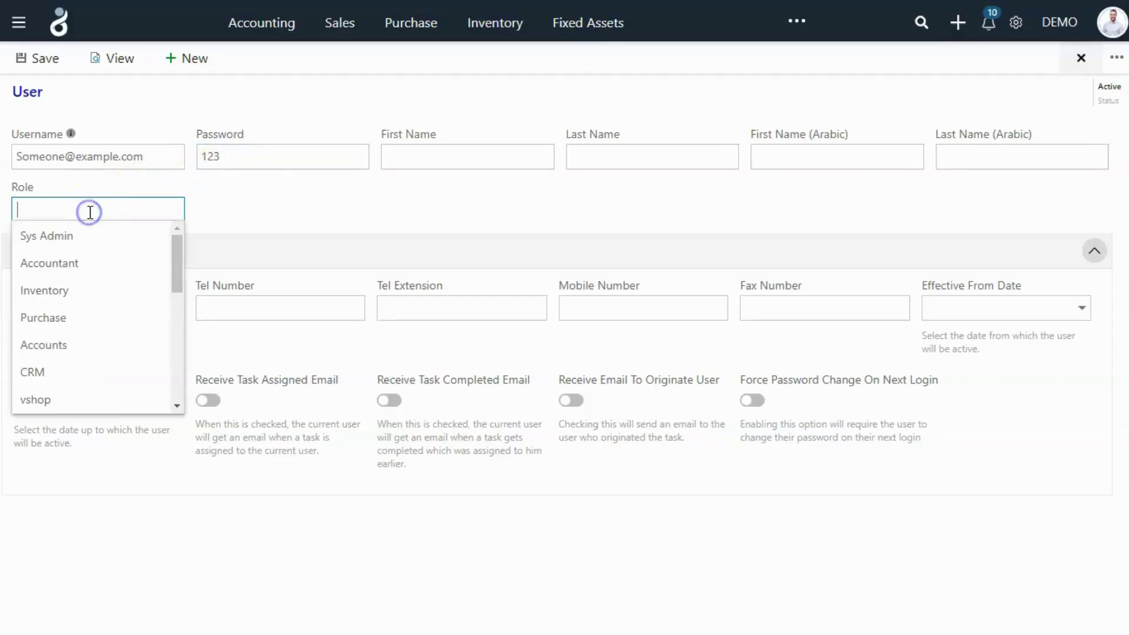
left_click(76, 292)
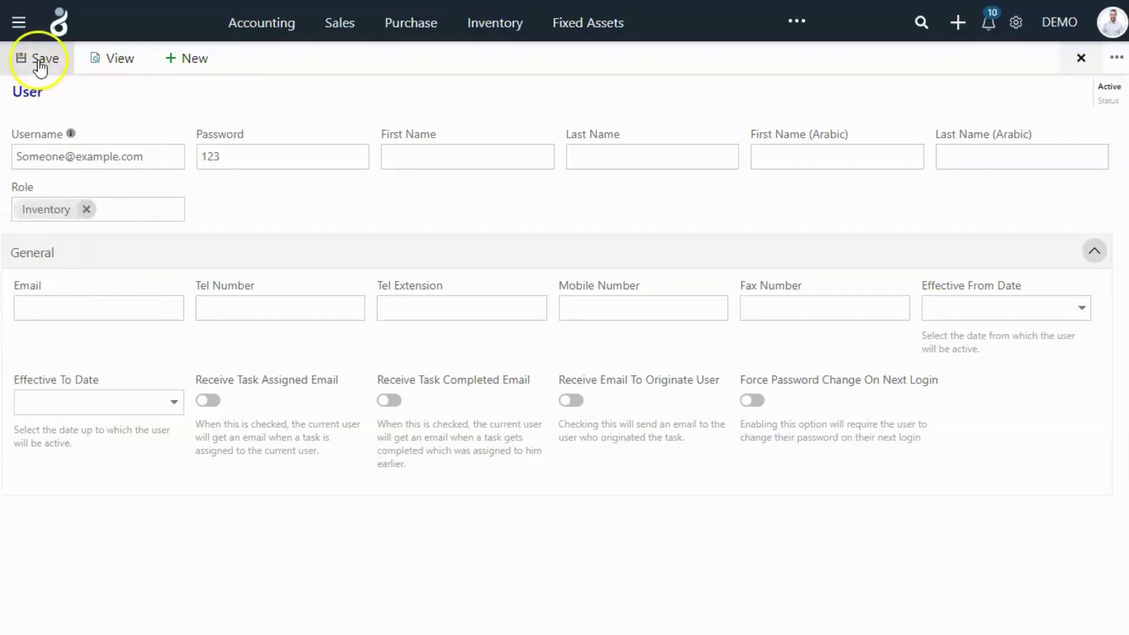